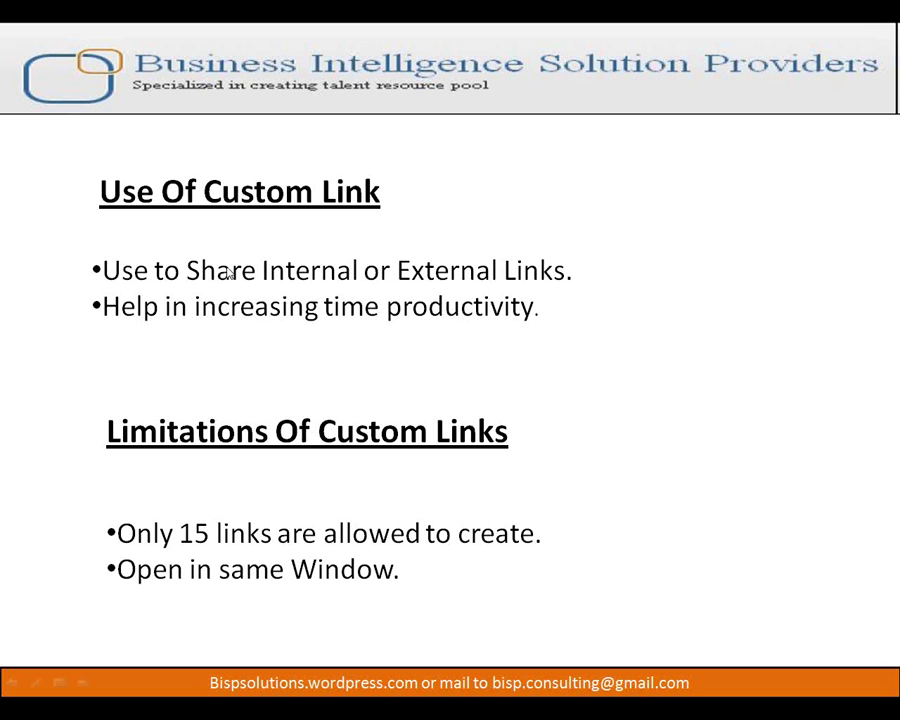
Minimize Picture Manager and end the slideshow, returning to slide 5 in normal view
key("alt+Tab")
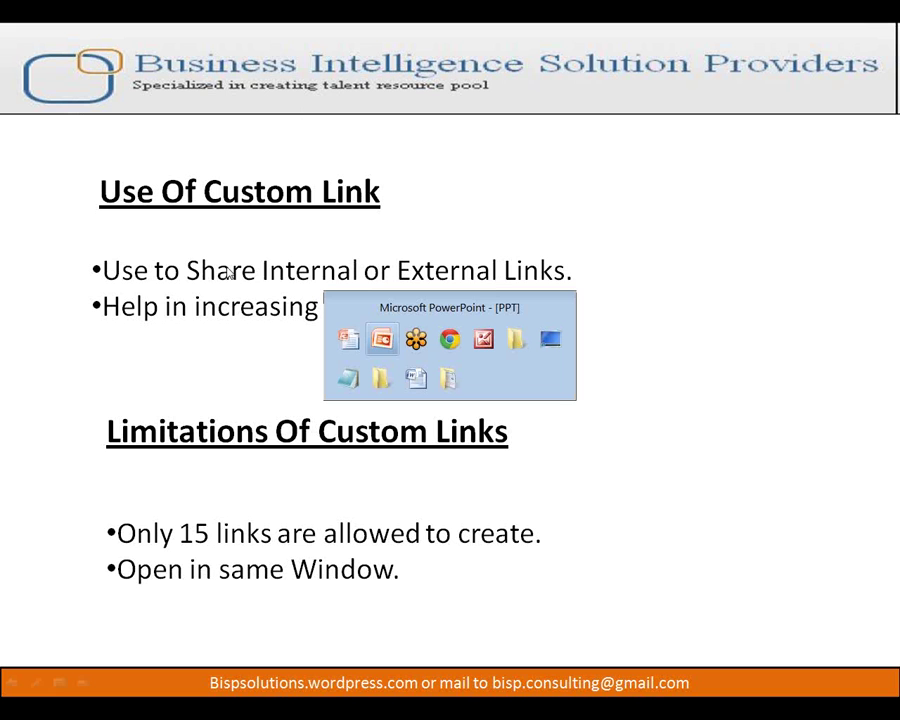
key("alt+Tab")
key("alt+Tab")
key("alt+Tab")
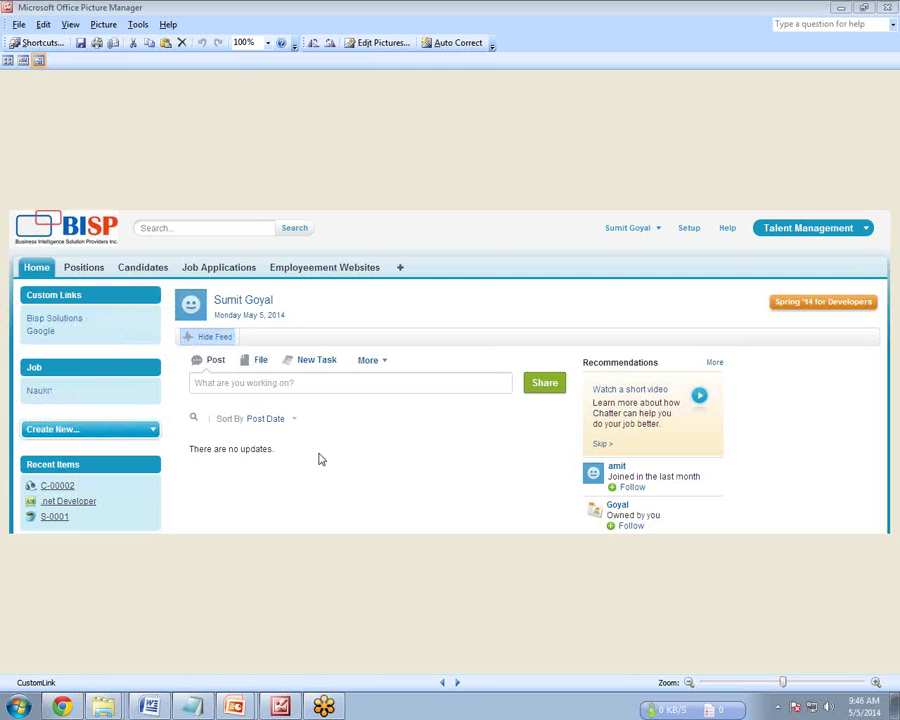
left_click(840, 9)
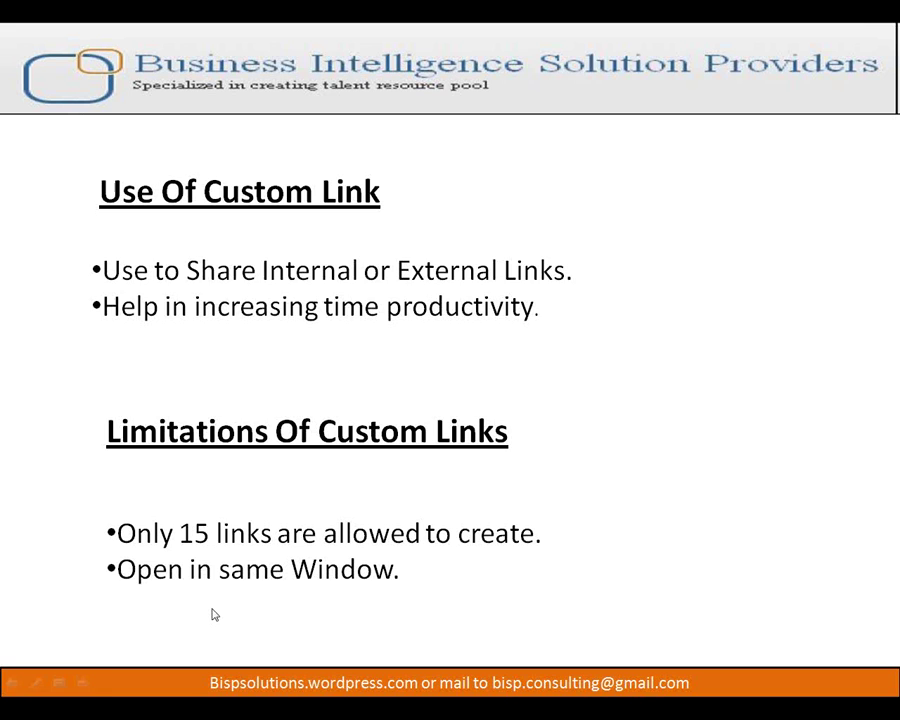
key("Escape")
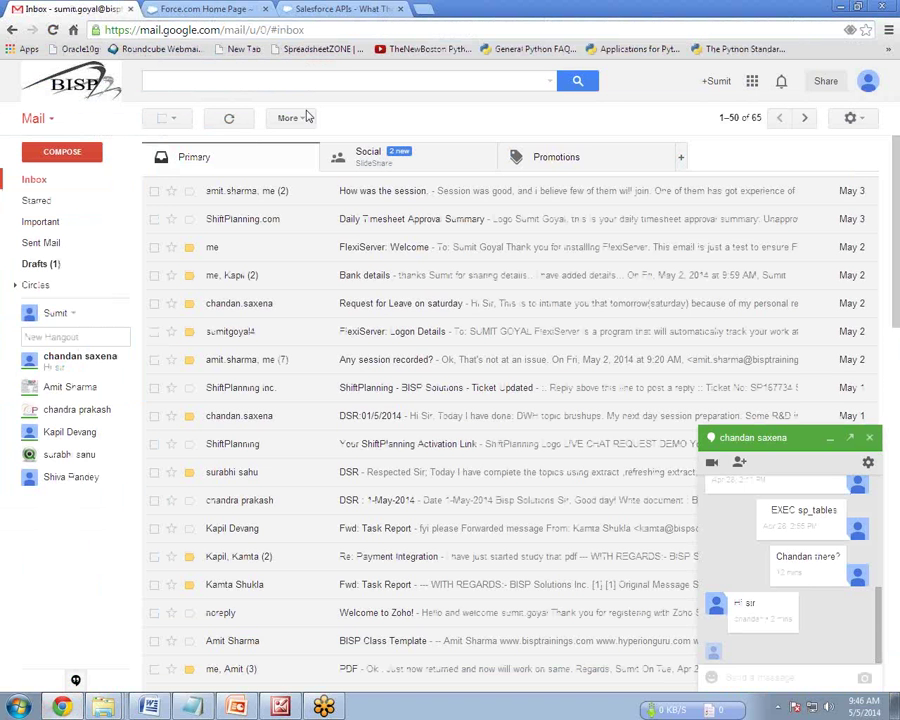
Go to Setup > Customize > Home > Home Page Components and highlight the Custom Links entry
left_click(217, 8)
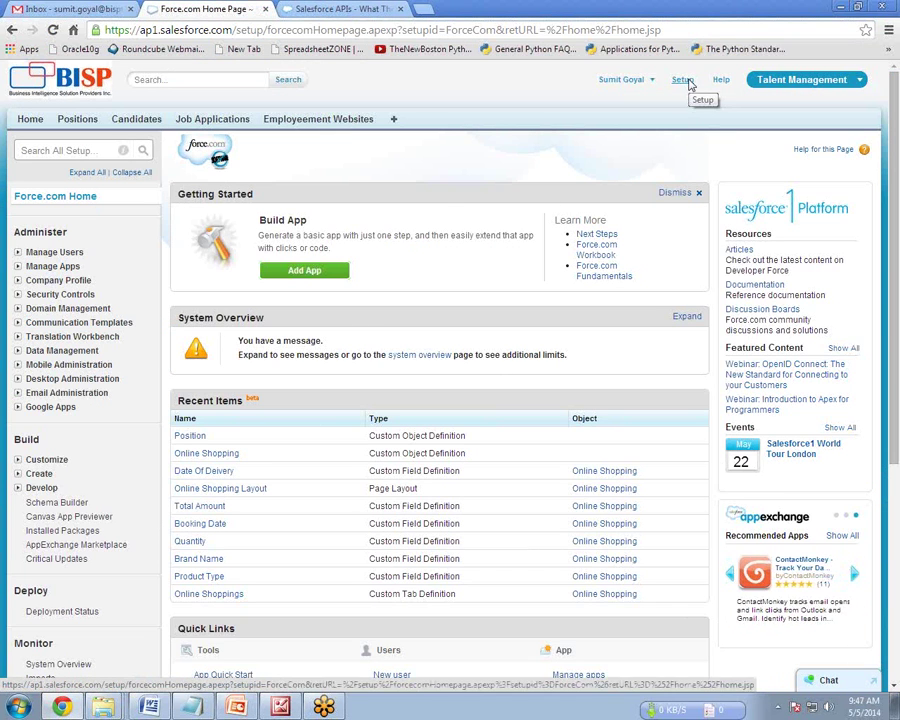
left_click(687, 81)
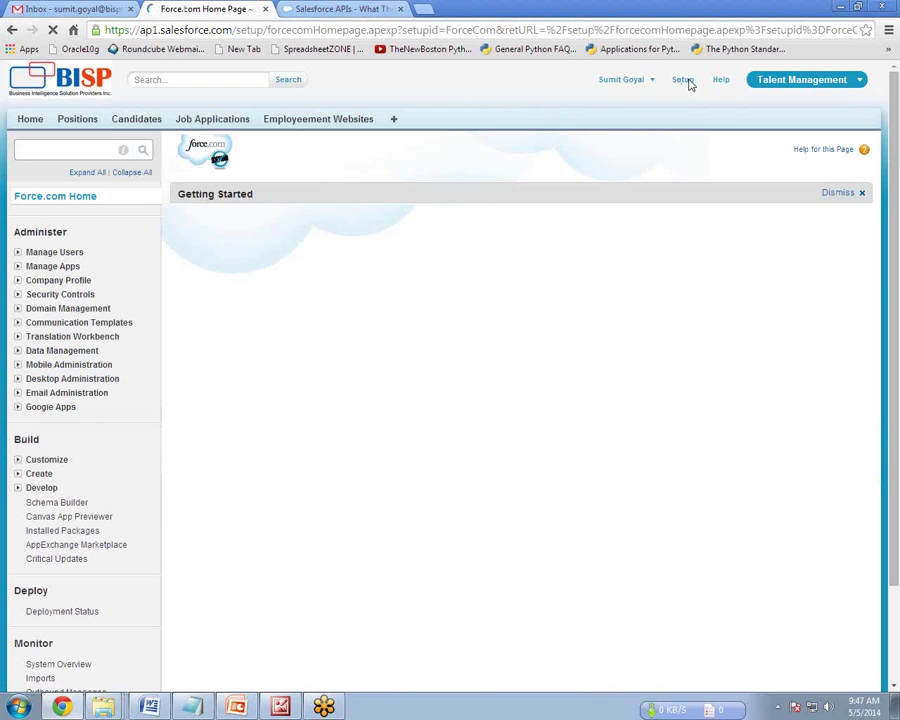
left_click(17, 461)
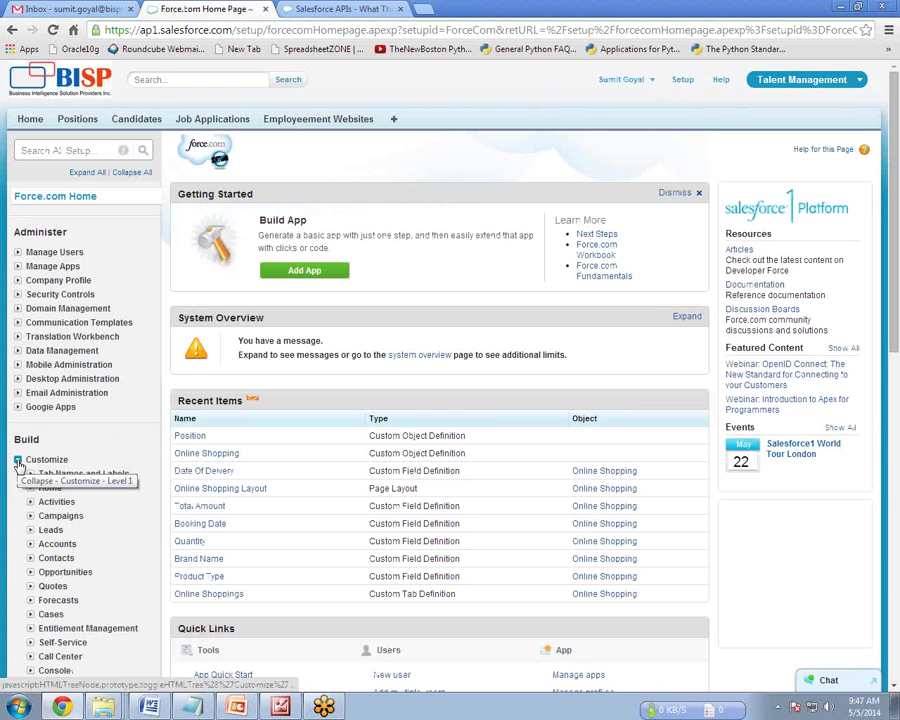
left_click(31, 488)
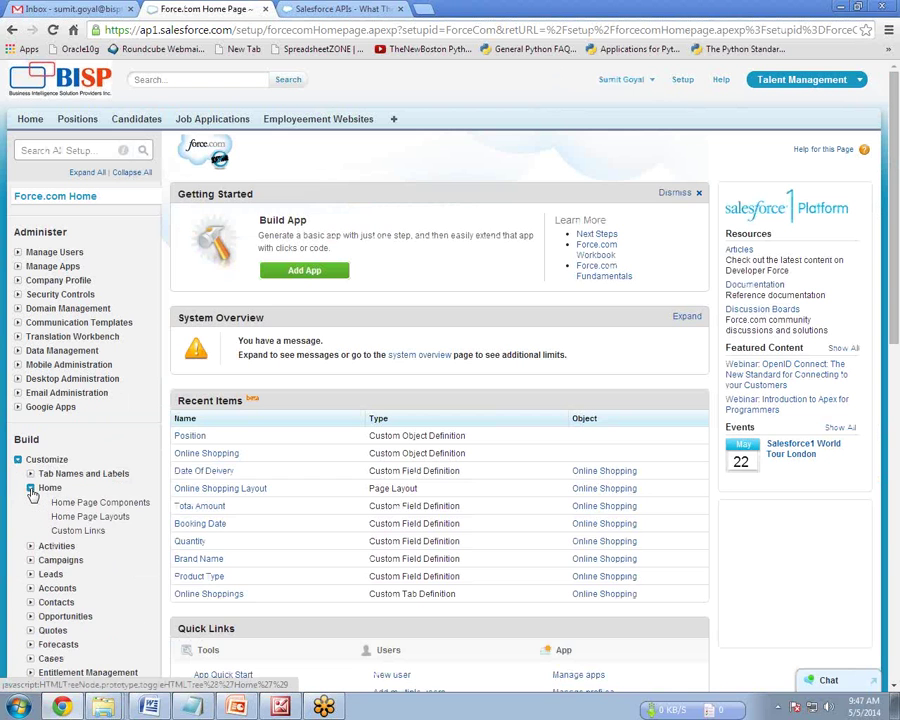
left_click(97, 504)
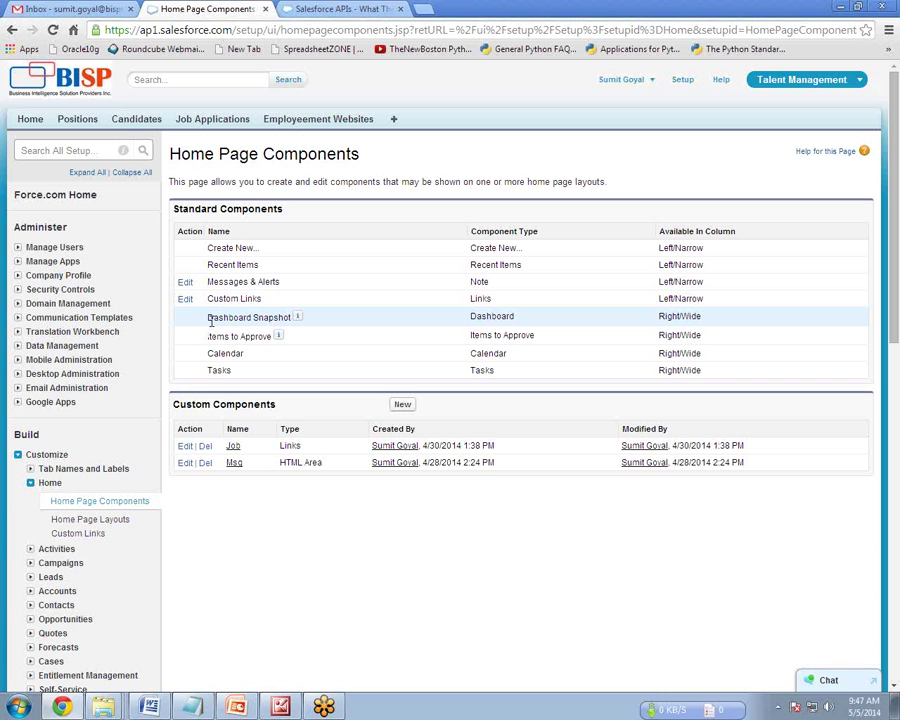
left_click_drag(207, 298, 507, 311)
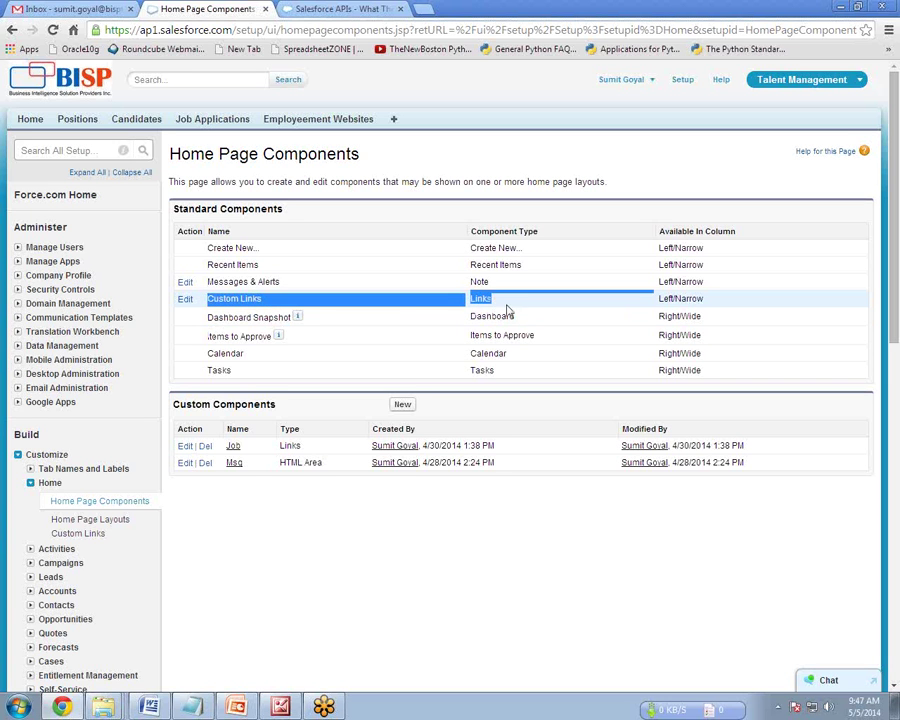
left_click(185, 302)
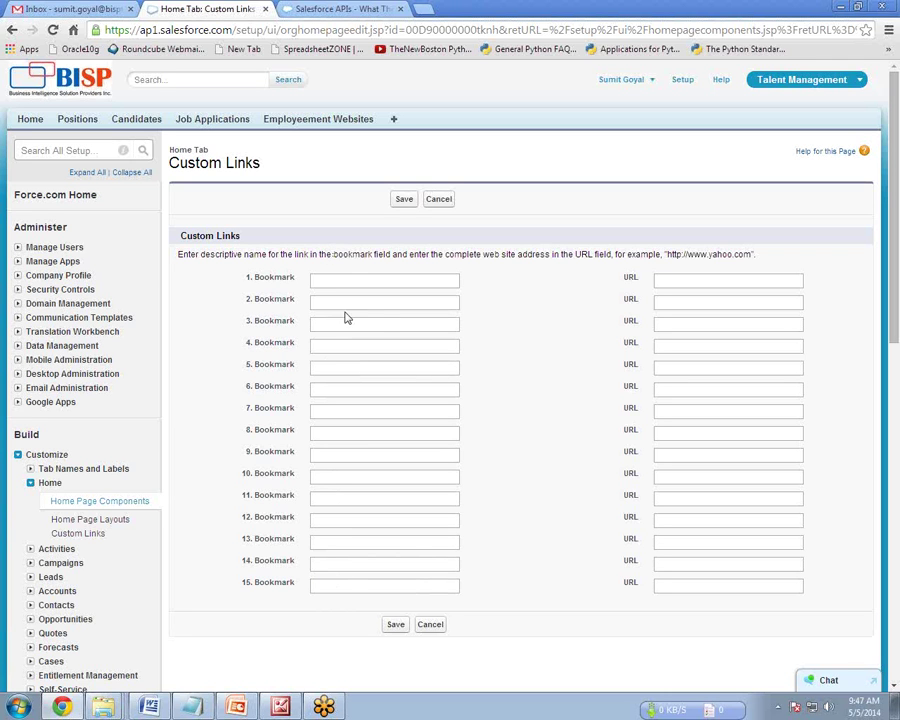
left_click(352, 280)
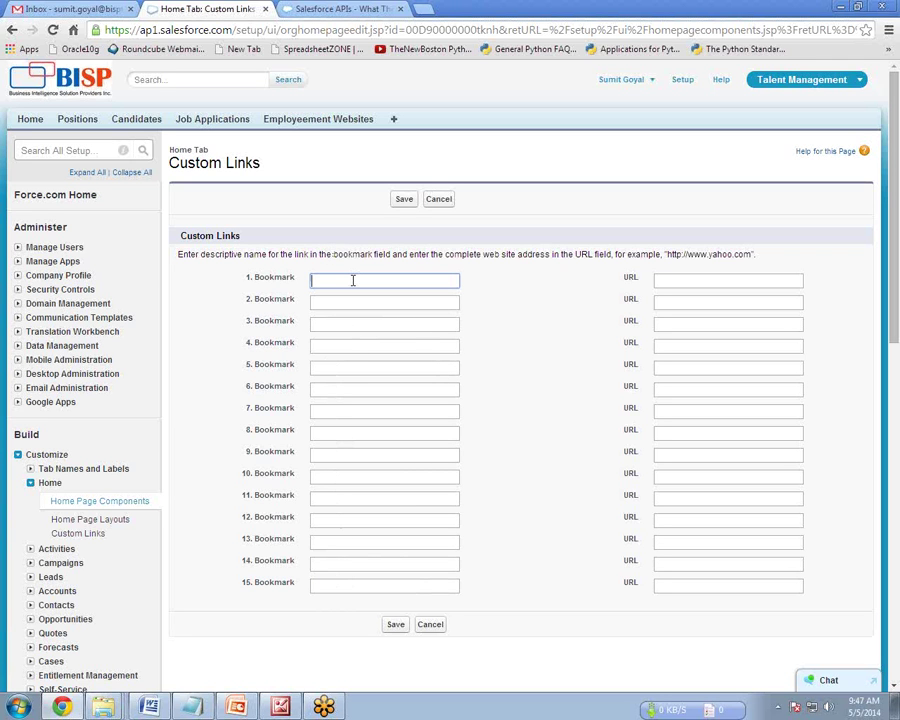
type("Bi")
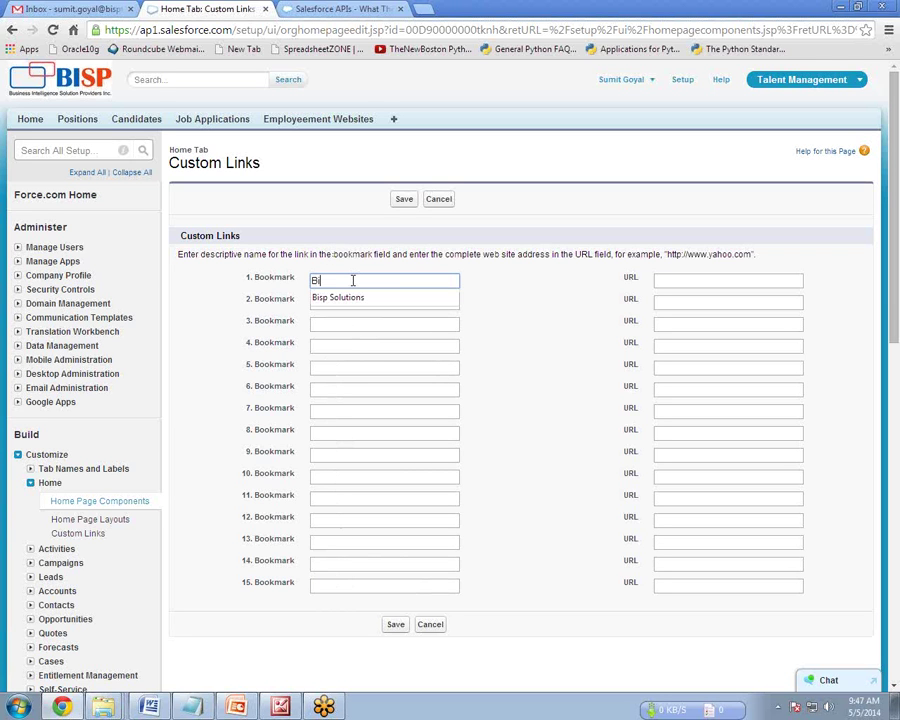
key("Down")
key("Return")
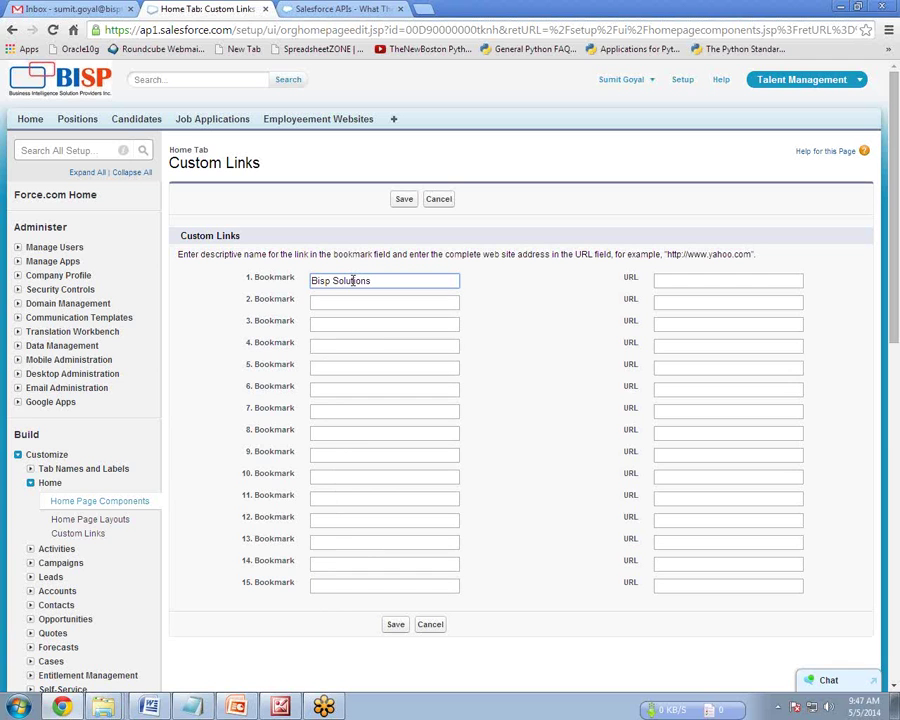
key("Tab")
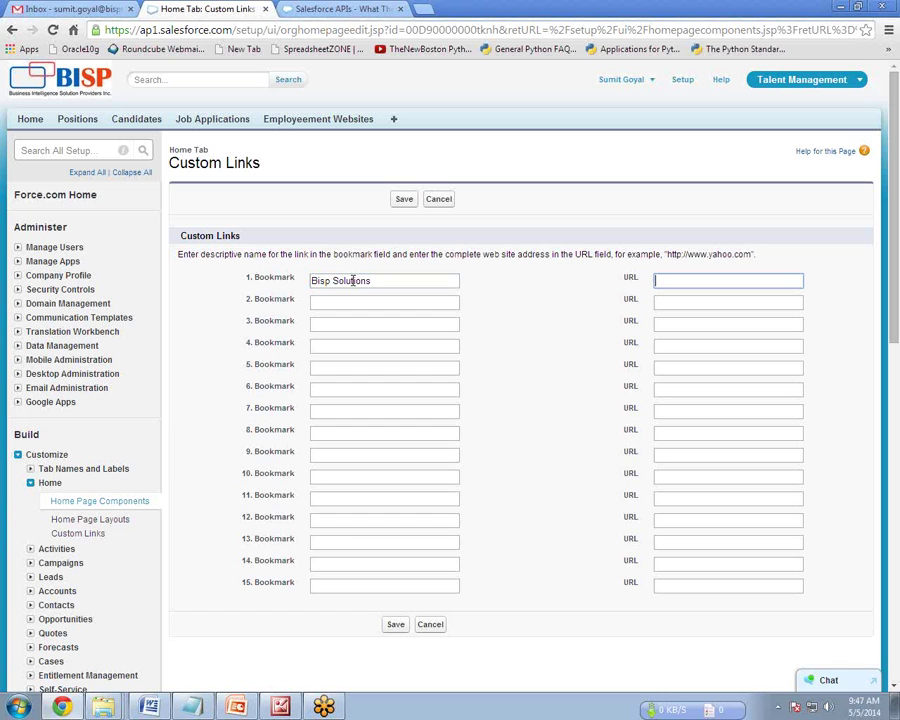
type("http")
key("Down")
key("Down")
key("Return")
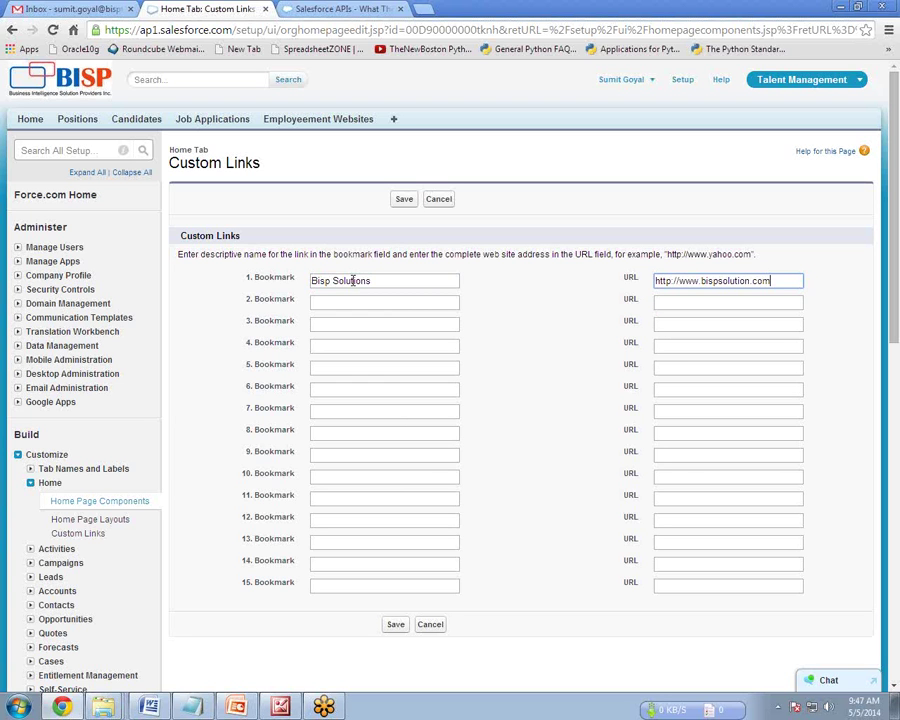
left_click(752, 281)
type("s")
left_click(340, 303)
type("Google")
key("Tab")
type("h")
key("Down")
key("Return")
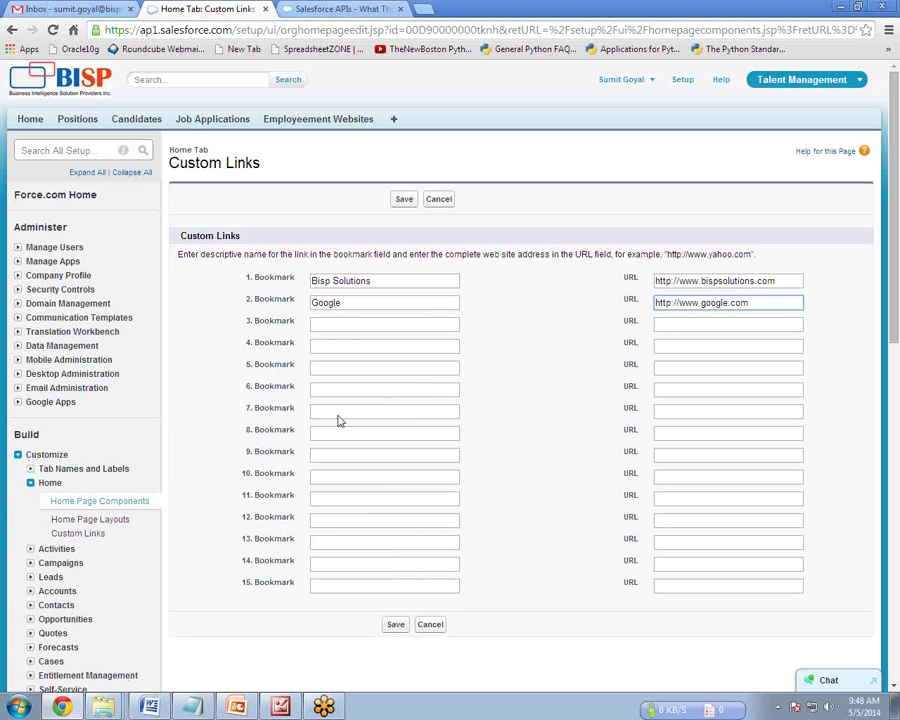
Save the custom links and start editing the DE Default home page layout
left_click(396, 627)
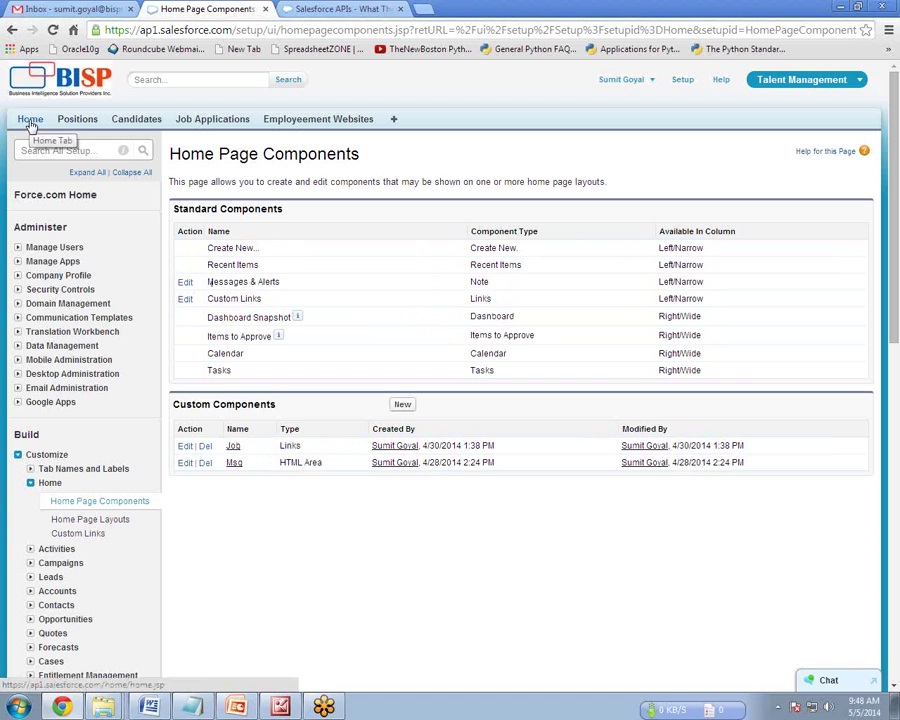
left_click(86, 524)
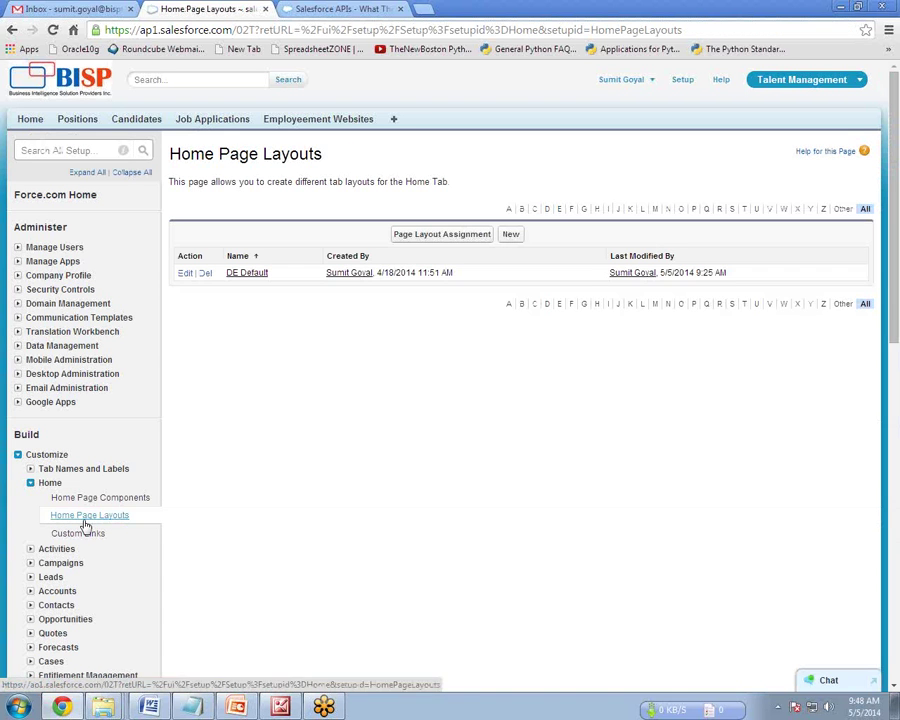
left_click(184, 276)
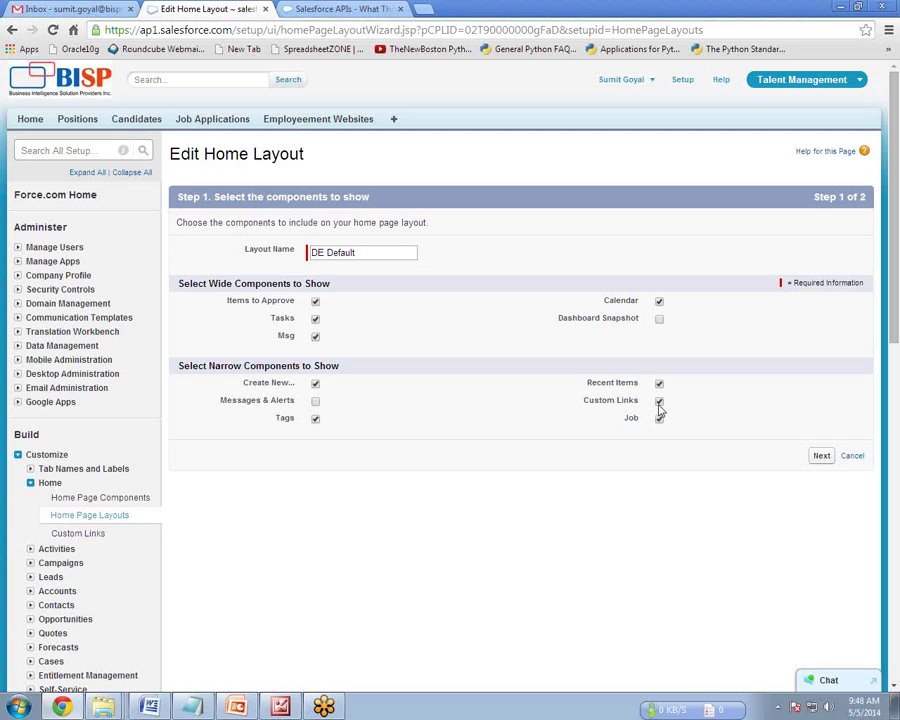
Move Custom Links to the top of the narrow column and save the DE Default layout
left_click(820, 456)
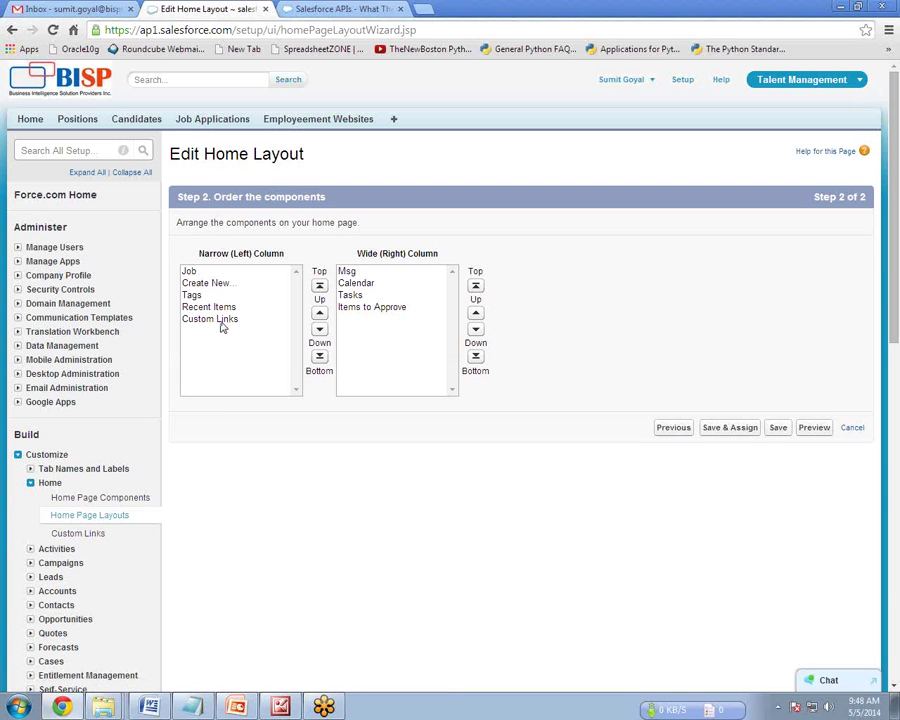
left_click(222, 321)
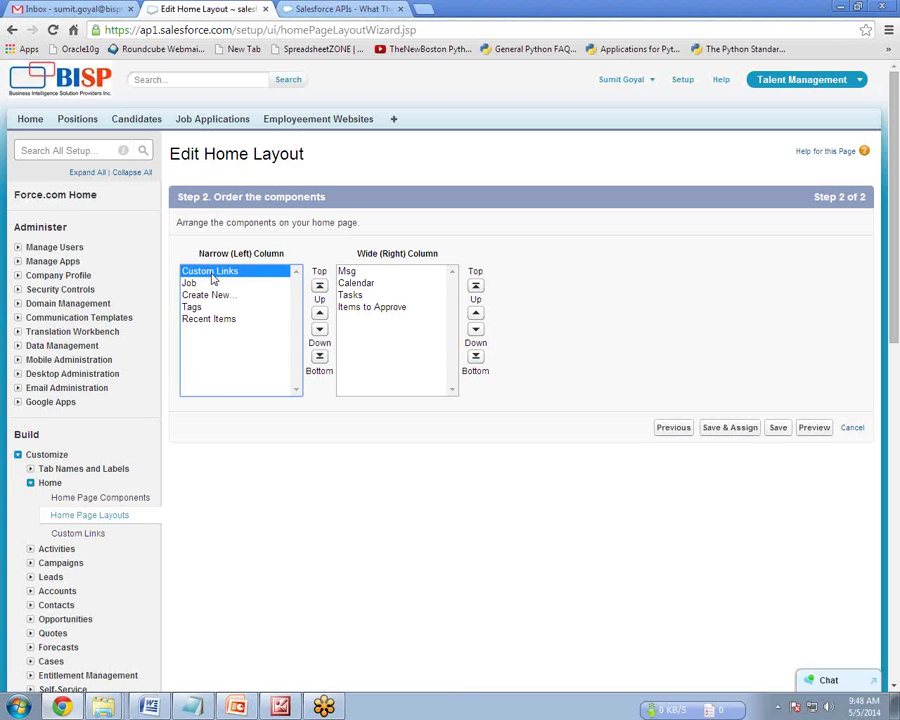
left_click(779, 428)
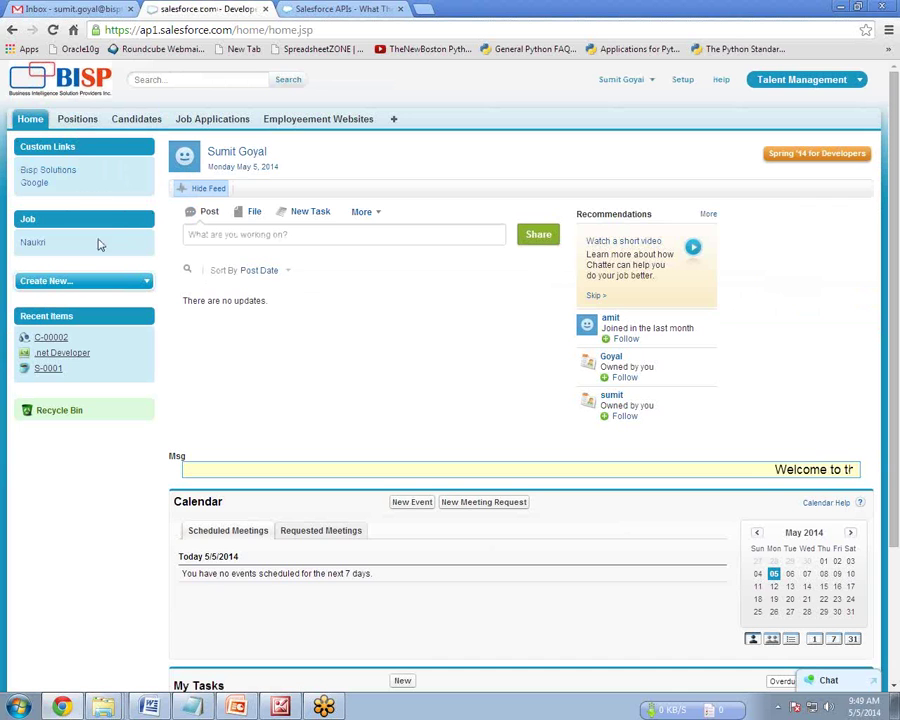
Follow the Bisp Solutions sidebar link to the BISP website, then return to Salesforce Home
left_click(45, 175)
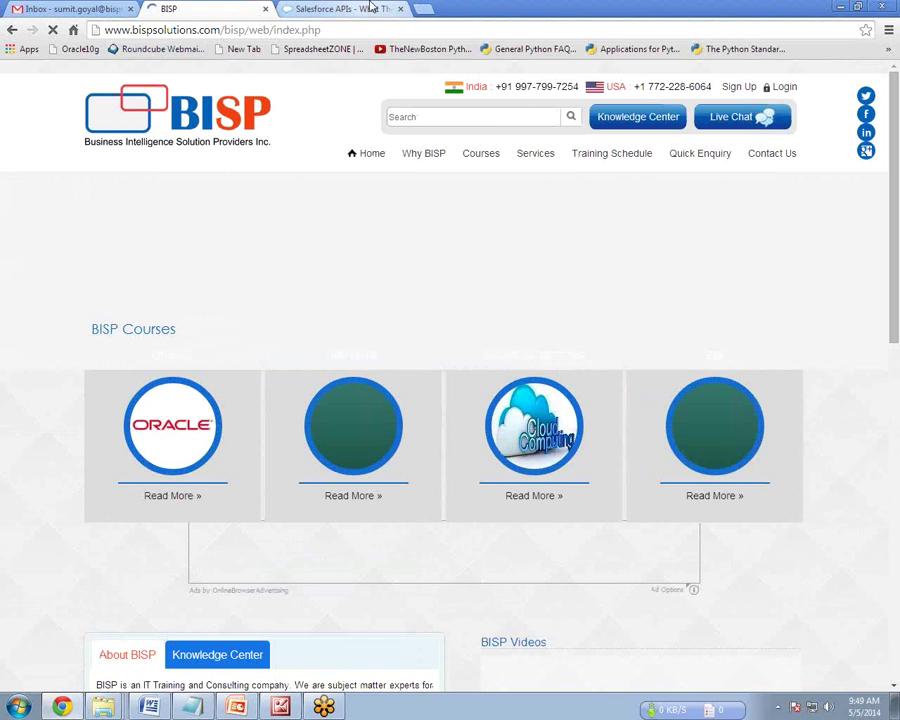
left_click(12, 29)
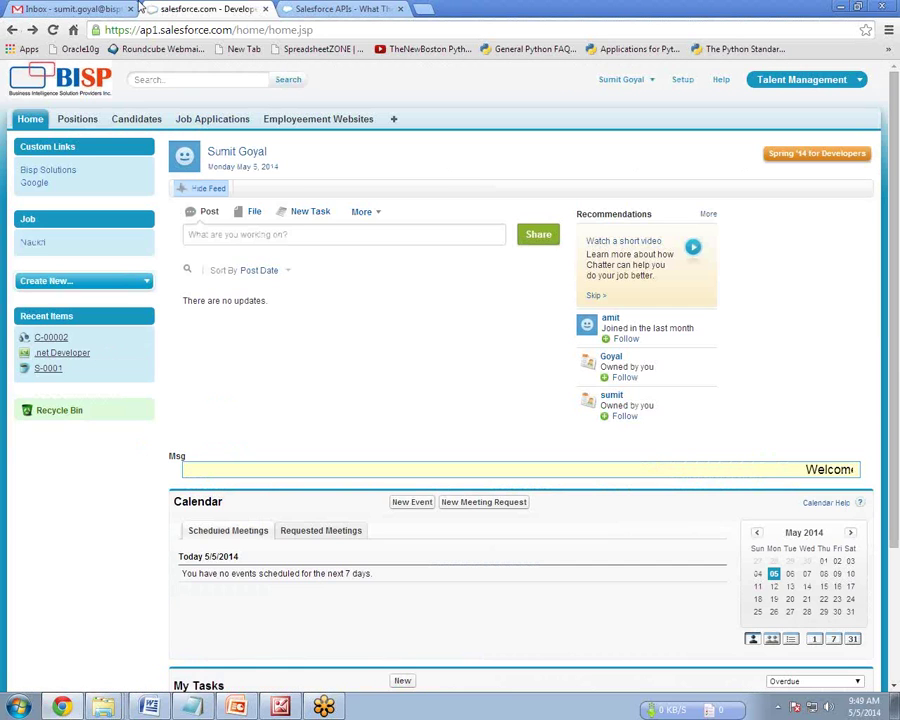